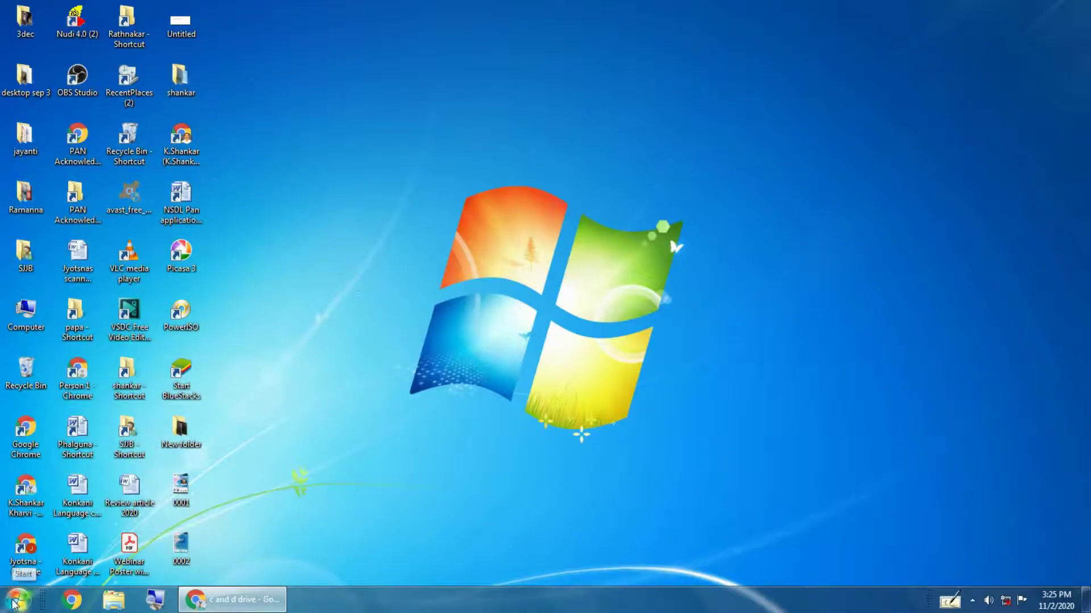
Start Word 2007 and type 'Creating a file', enlarged to 36 points
click(18, 600)
click(27, 203)
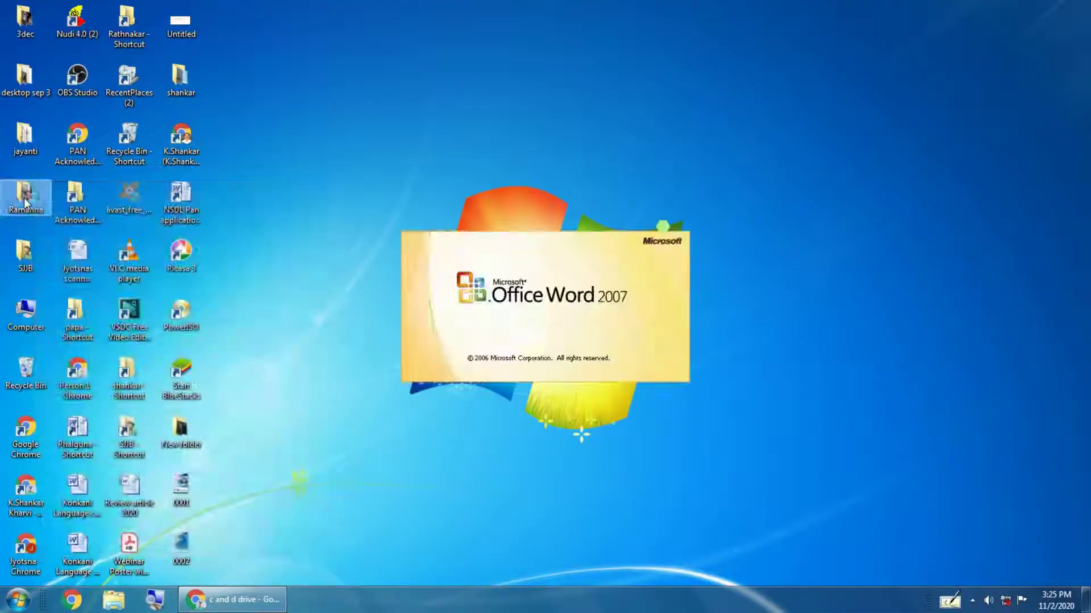
text(C)
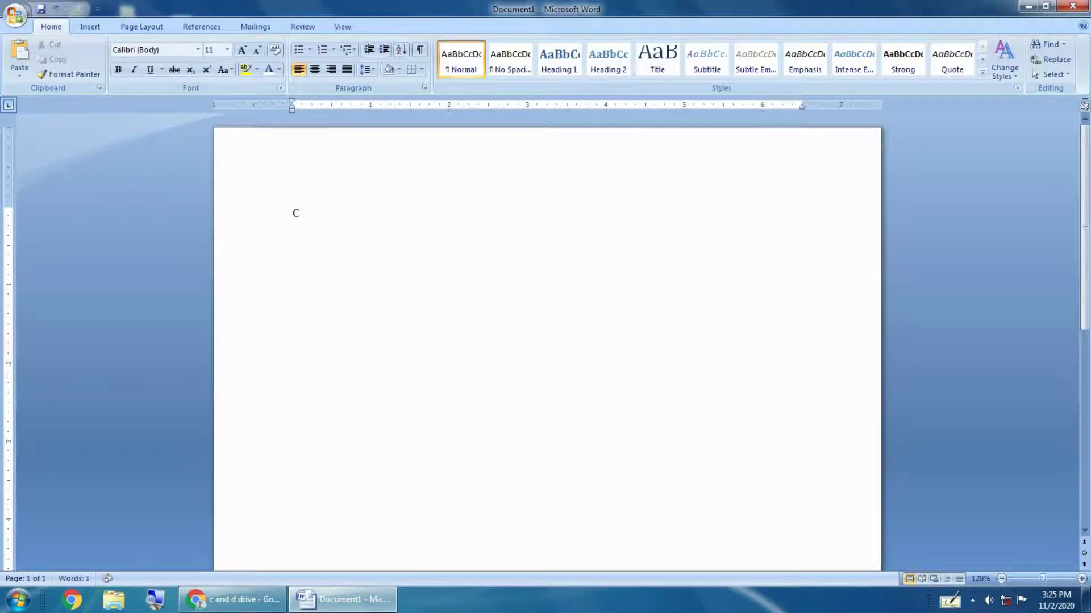
text(reating a file)
triple_click(302, 211)
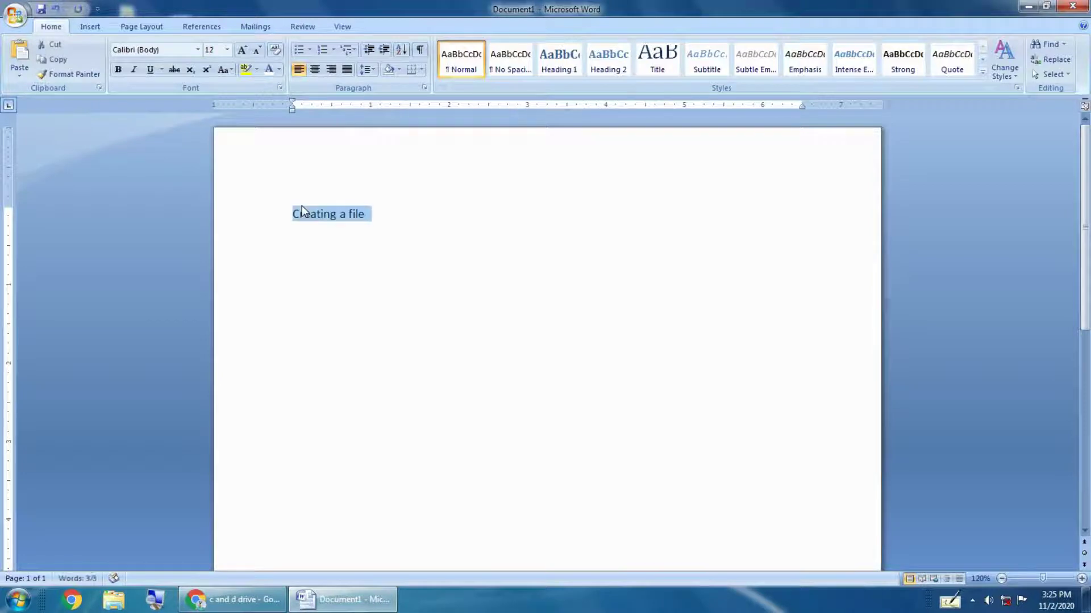
key(ctrl+shift+period)
key(ctrl+shift+period)
key(ctrl+shift+period)
key(ctrl+shift+period)
key(ctrl+shift+period)
key(ctrl+shift+period)
key(ctrl+shift+period)
key(ctrl+shift+period)
key(ctrl+shift+period)
key(ctrl+shift+period)
click(380, 310)
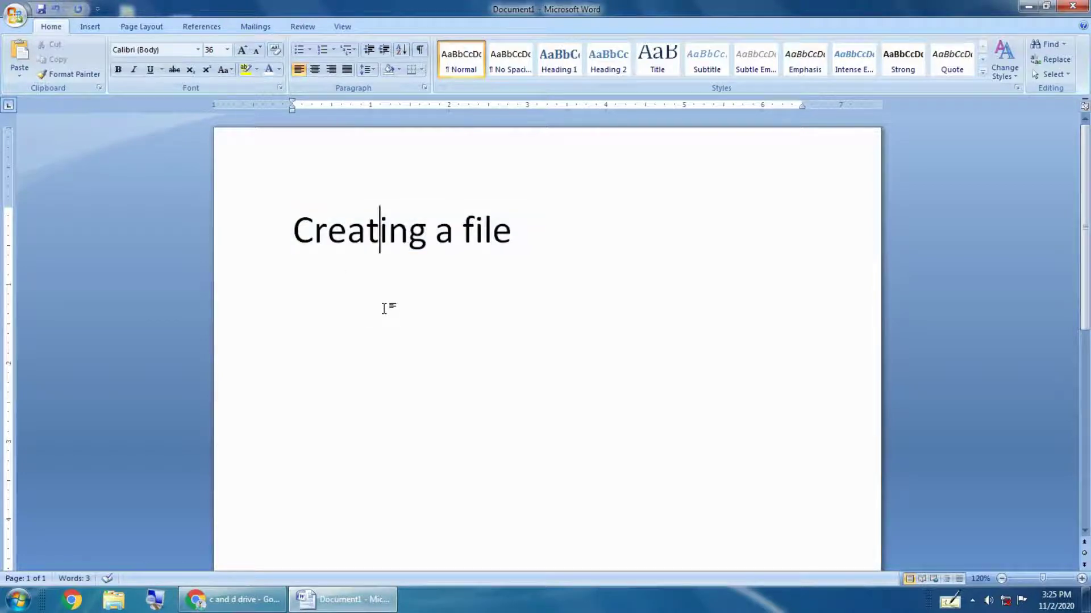
Save the document under the name 'File'
click(14, 16)
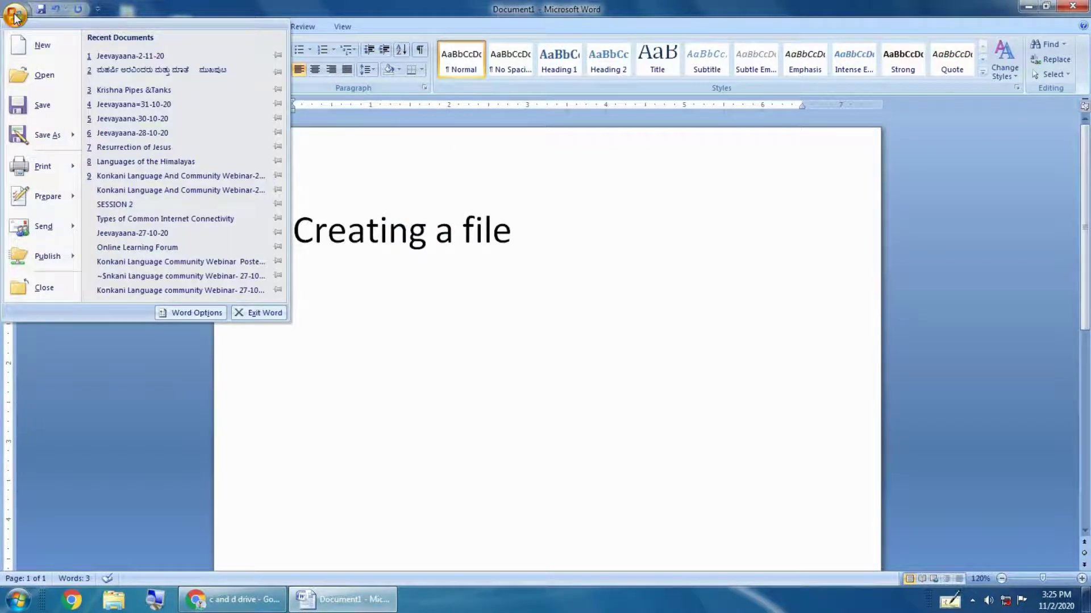
click(50, 143)
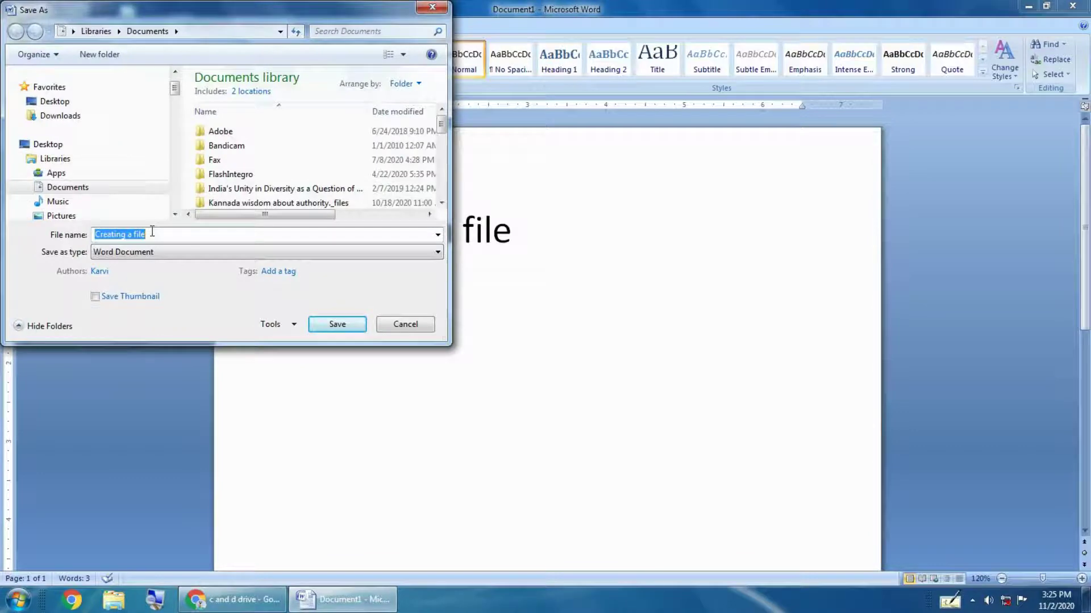
click(153, 231)
key(BackSpace)
key(BackSpace)
key(BackSpace)
key(BackSpace)
key(BackSpace)
key(BackSpace)
key(BackSpace)
key(BackSpace)
key(BackSpace)
key(BackSpace)
key(BackSpace)
key(BackSpace)
key(BackSpace)
key(BackSpace)
key(BackSpace)
text(File)
click(331, 326)
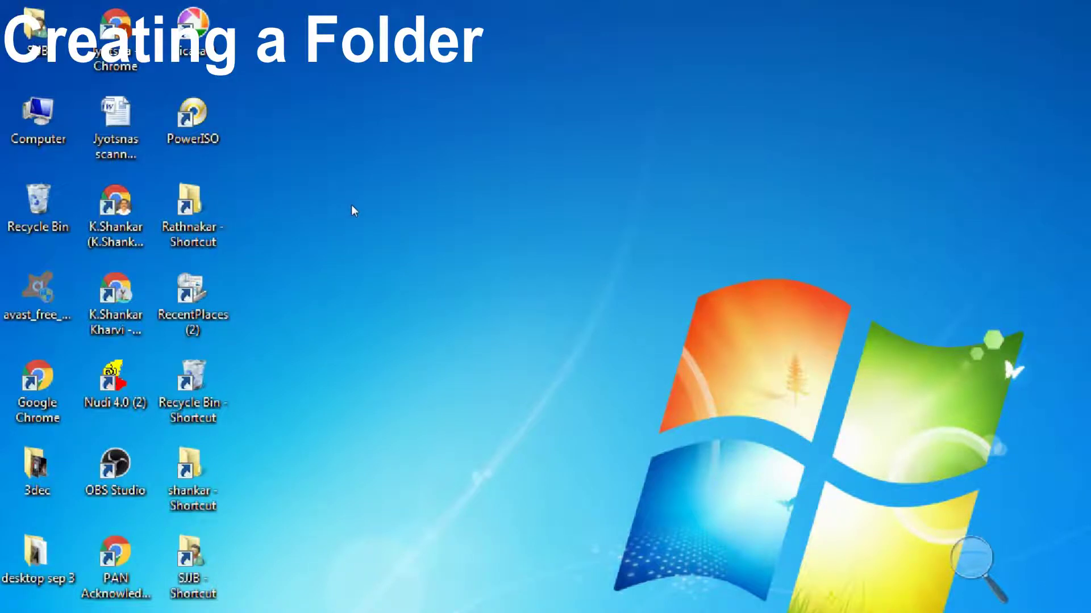
Create a new folder on the desktop through the shortcut menu and name it 'My folder'
right_click(528, 304)
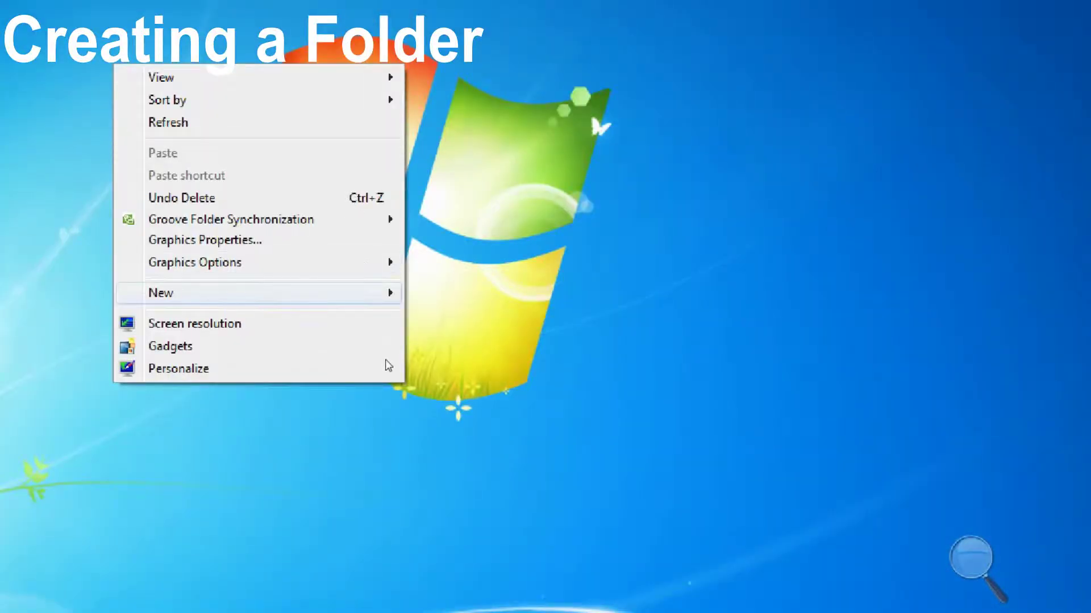
key(Right)
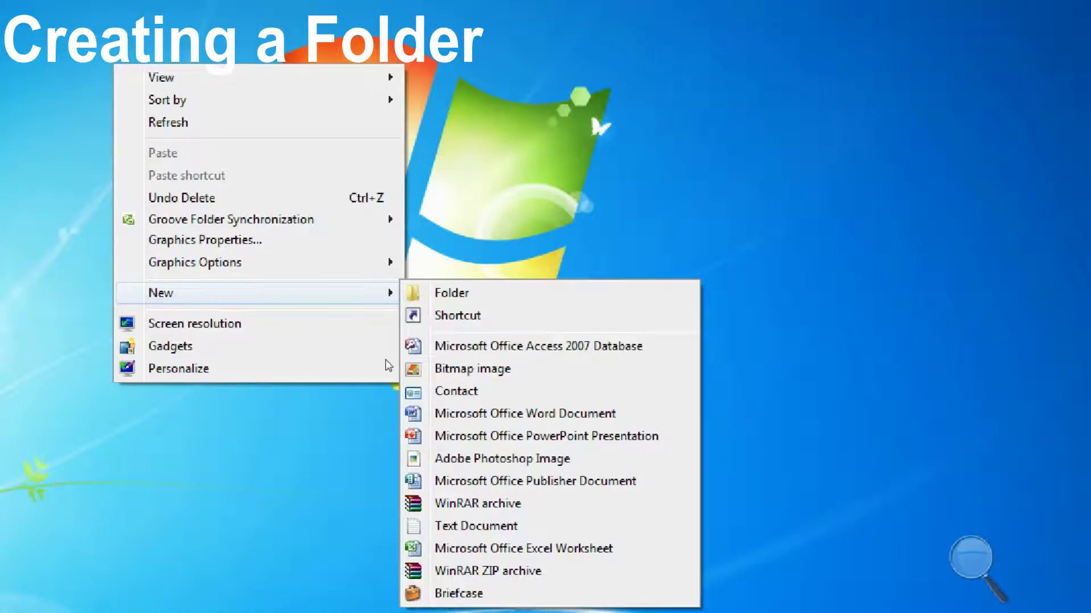
key(Right)
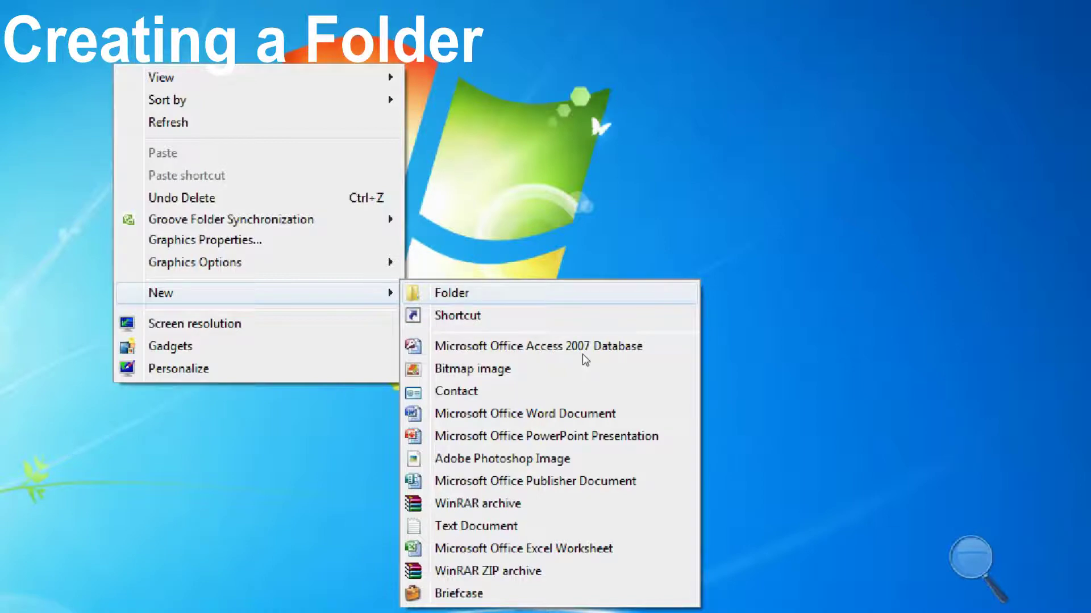
key(Return)
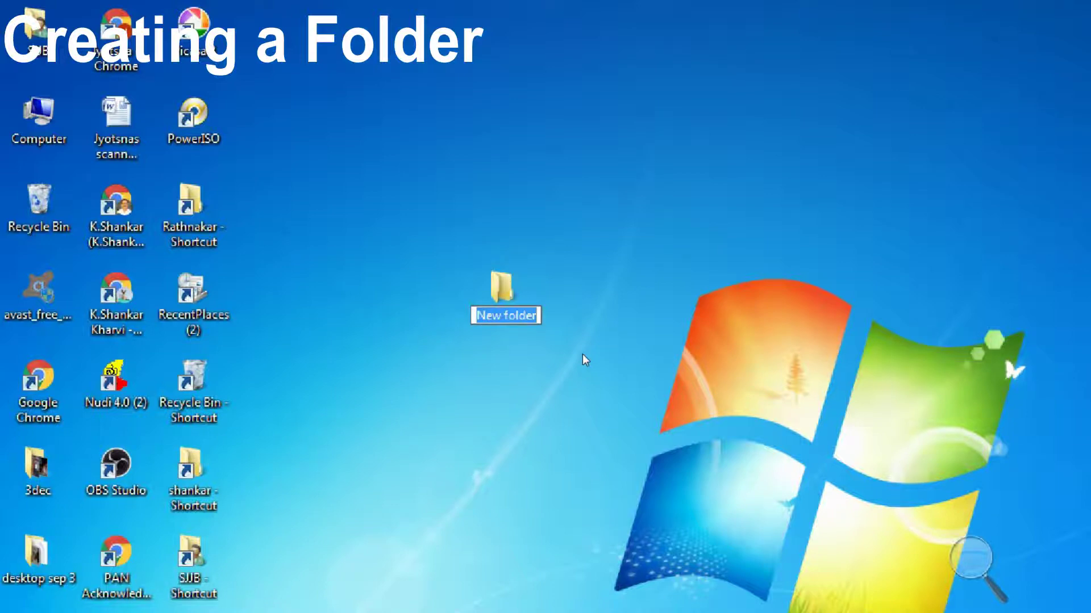
text(M)
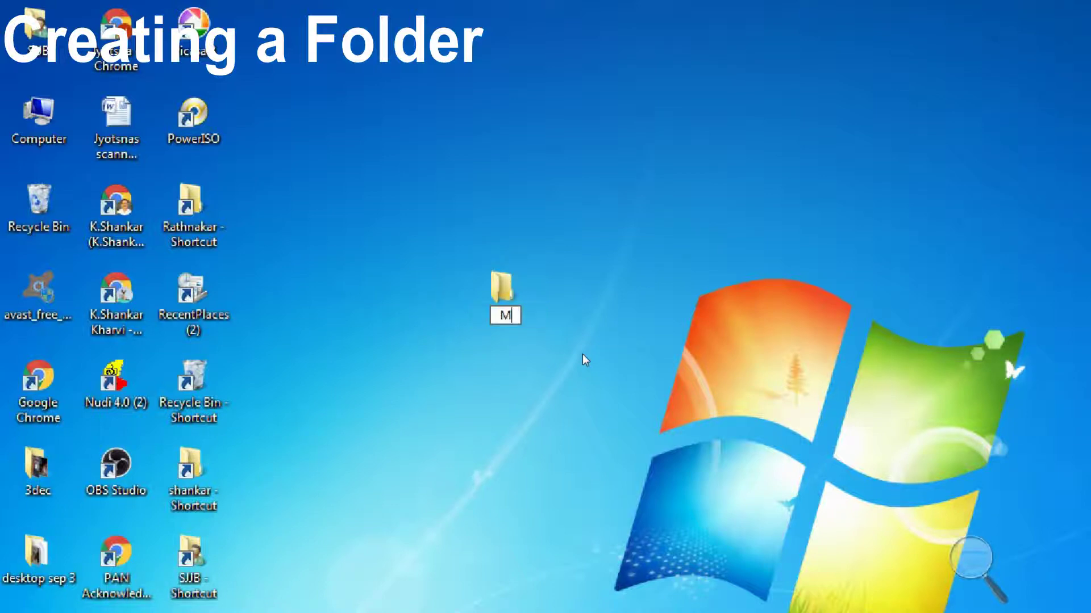
text(y)
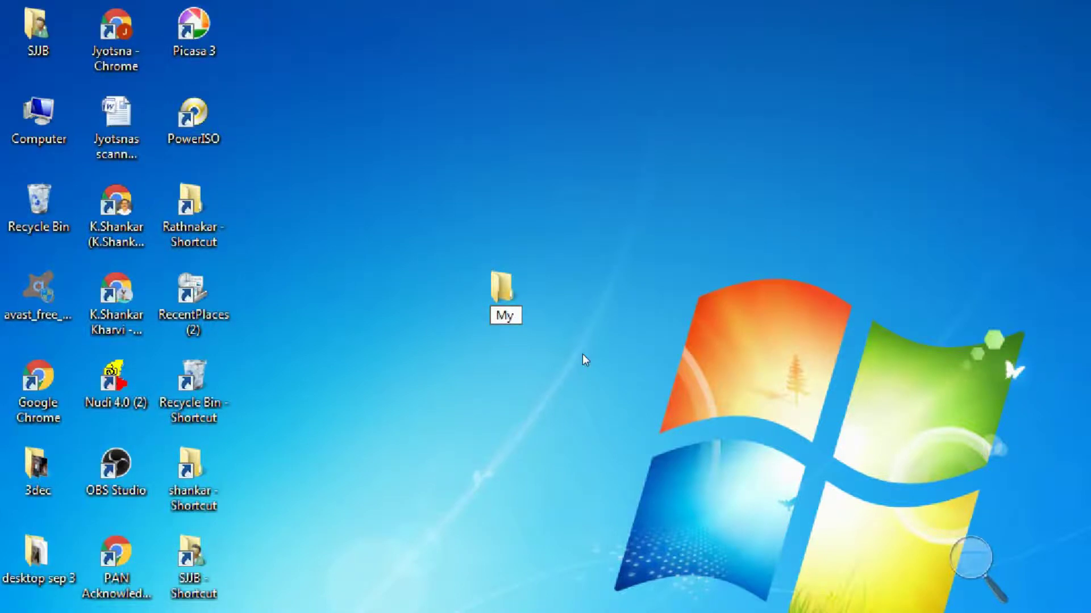
text( folde)
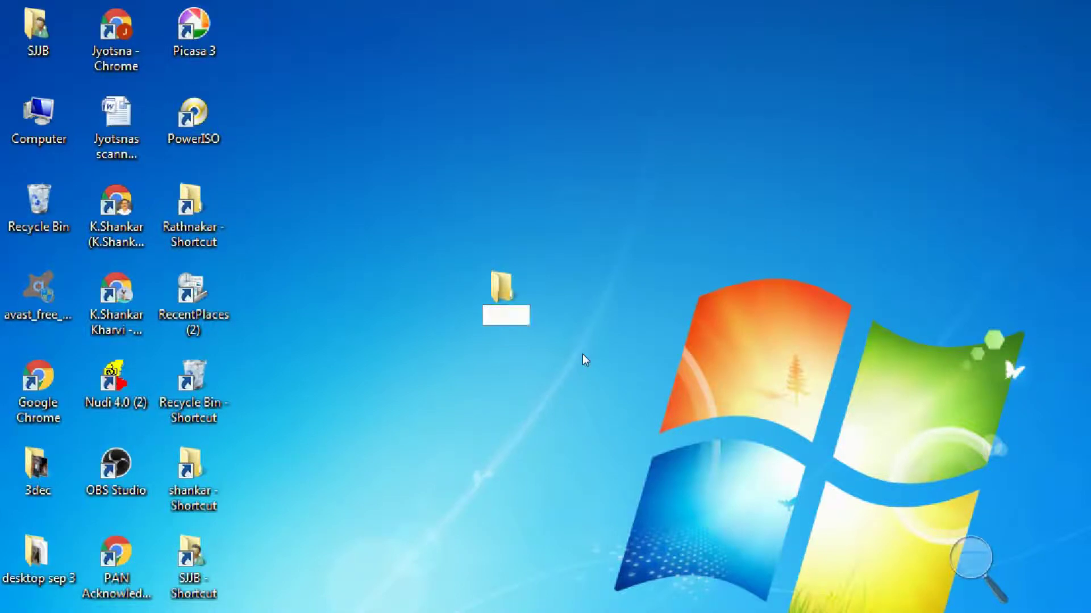
text(r)
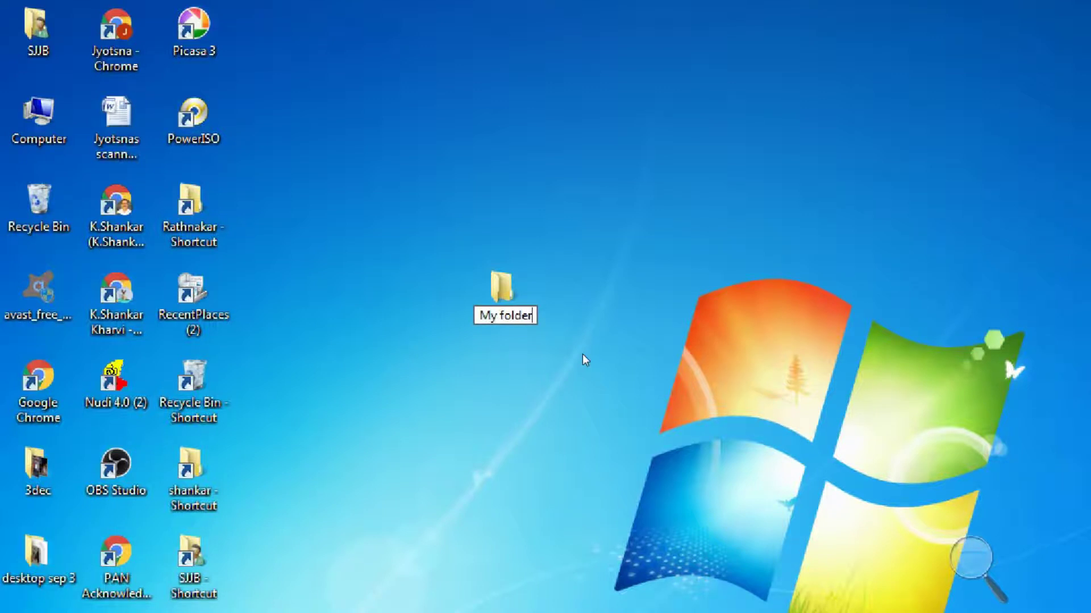
key(Return)
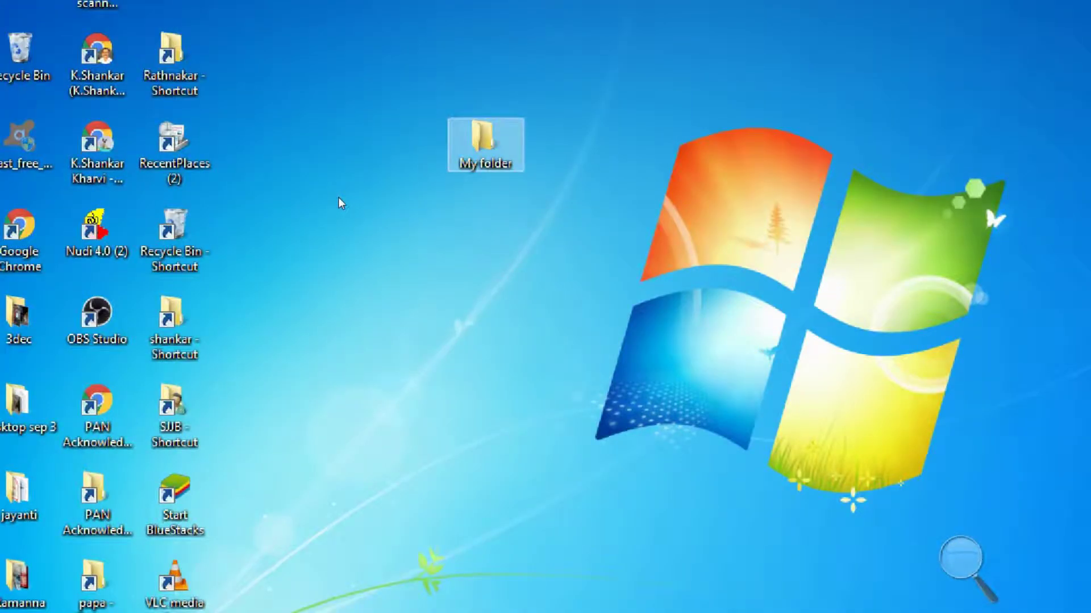
Open My folder to view its contents
key(Return)
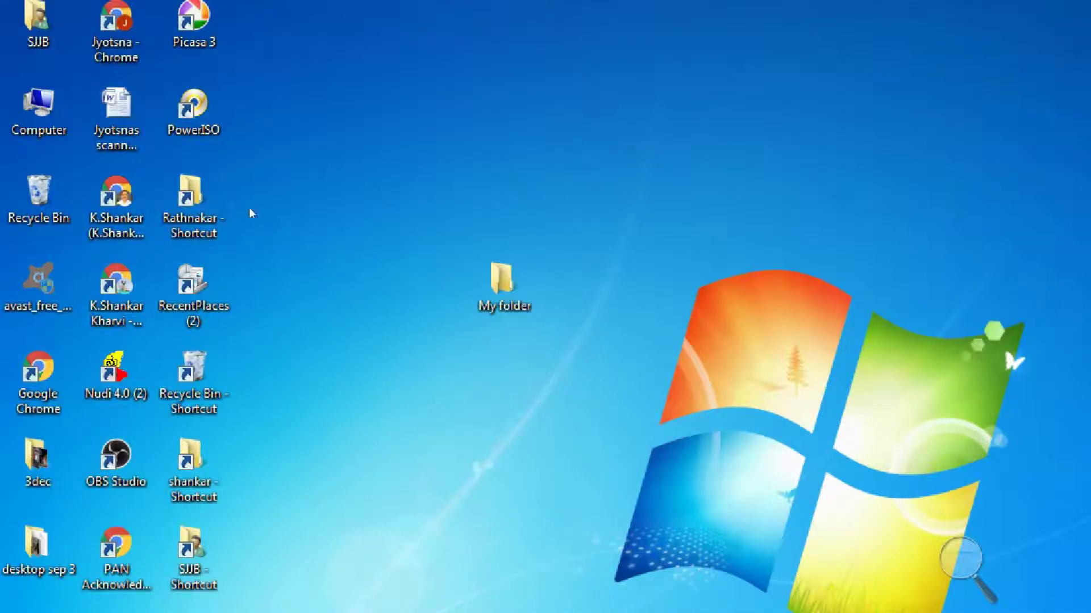
Show the desktop's and then My folder's shortcut menus, dismissing each and deselecting the folder
right_click(374, 301)
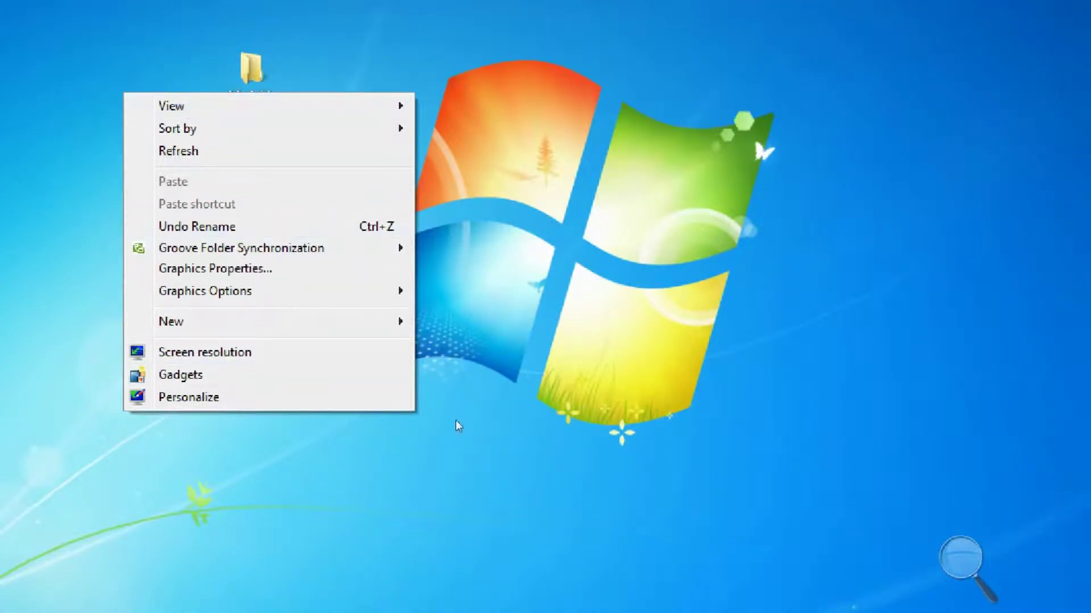
click(500, 384)
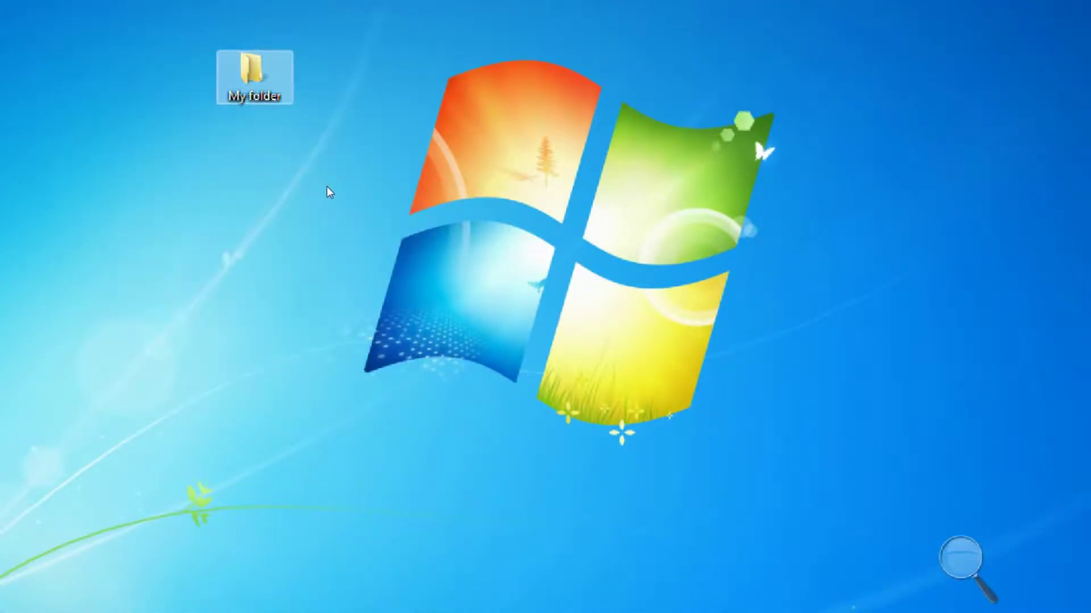
key(Menu)
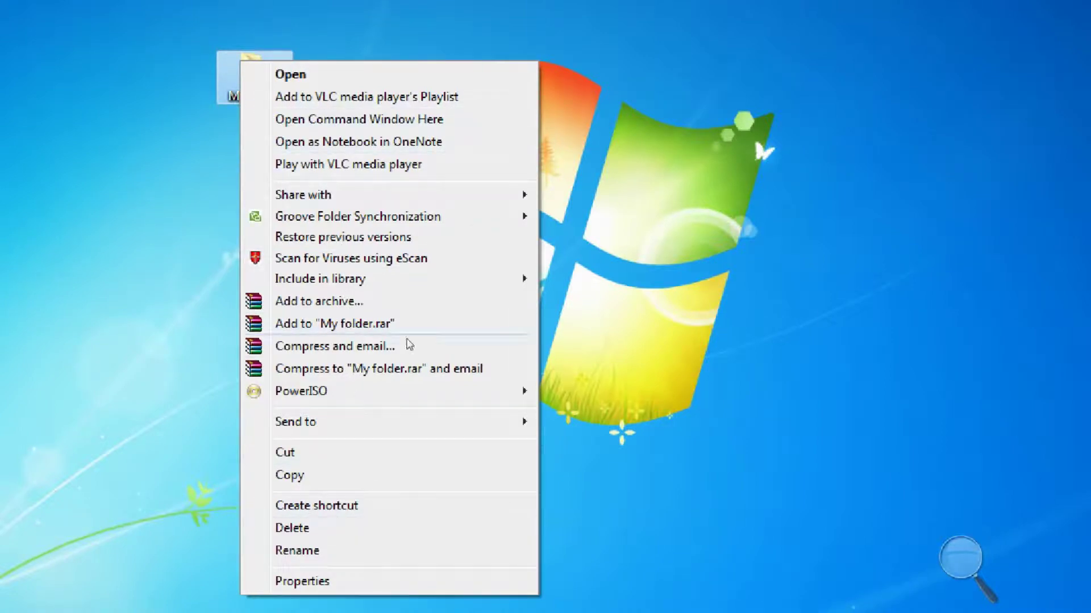
key(Escape)
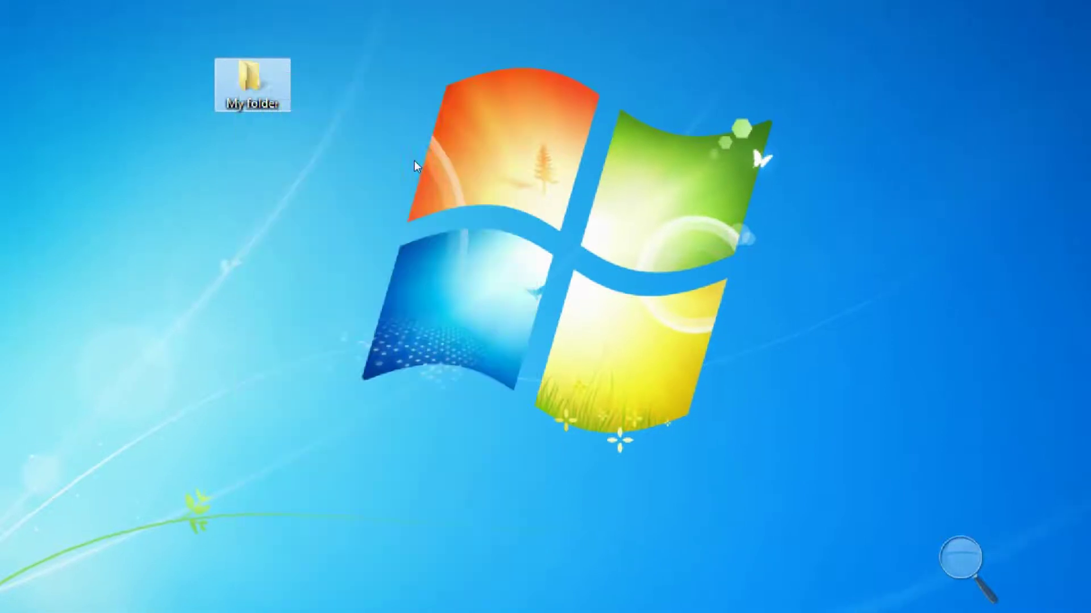
click(414, 160)
Bring up the desktop shortcut menu again and step through its options toward Personalize
key(Menu)
key(Up)
key(Down)
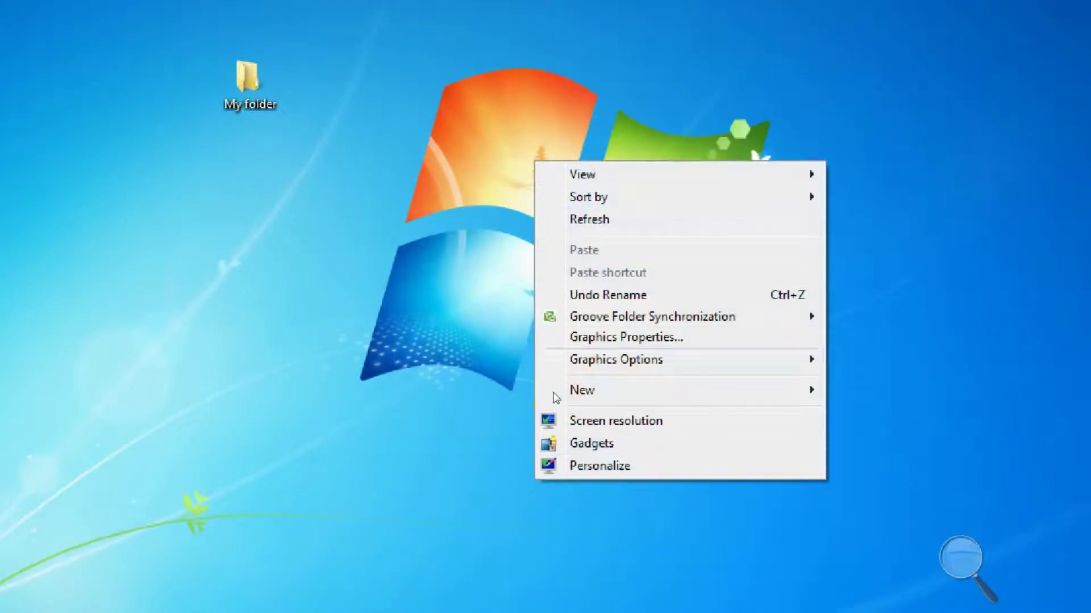
key(Escape)
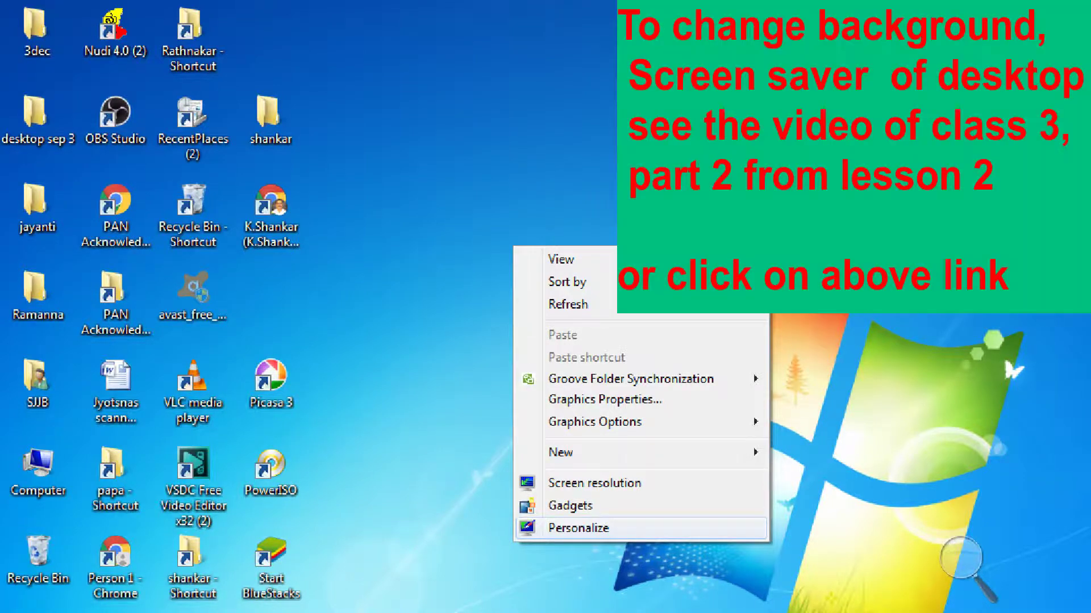
Open Personalize from the desktop shortcut menu
click(578, 528)
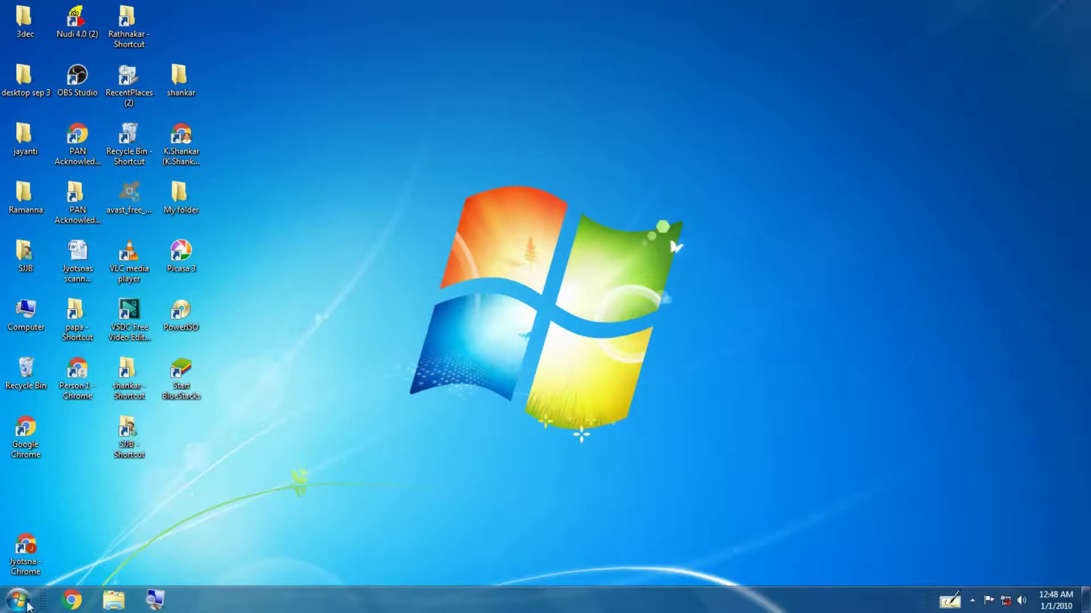
Send a Microsoft Office shortcut from All Programs to the desktop and drag it near the centre
click(15, 605)
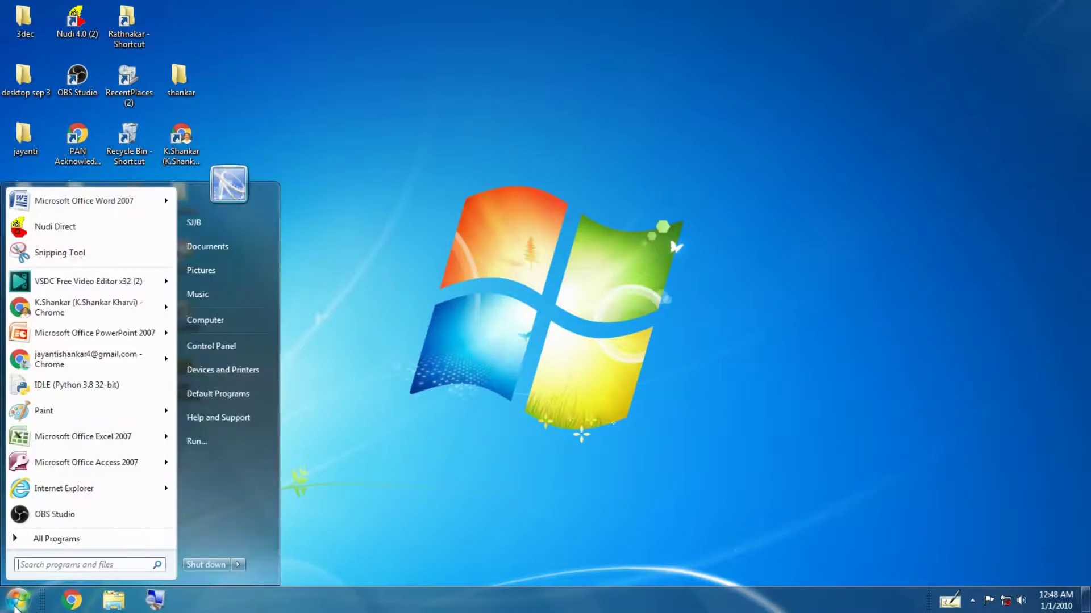
click(41, 541)
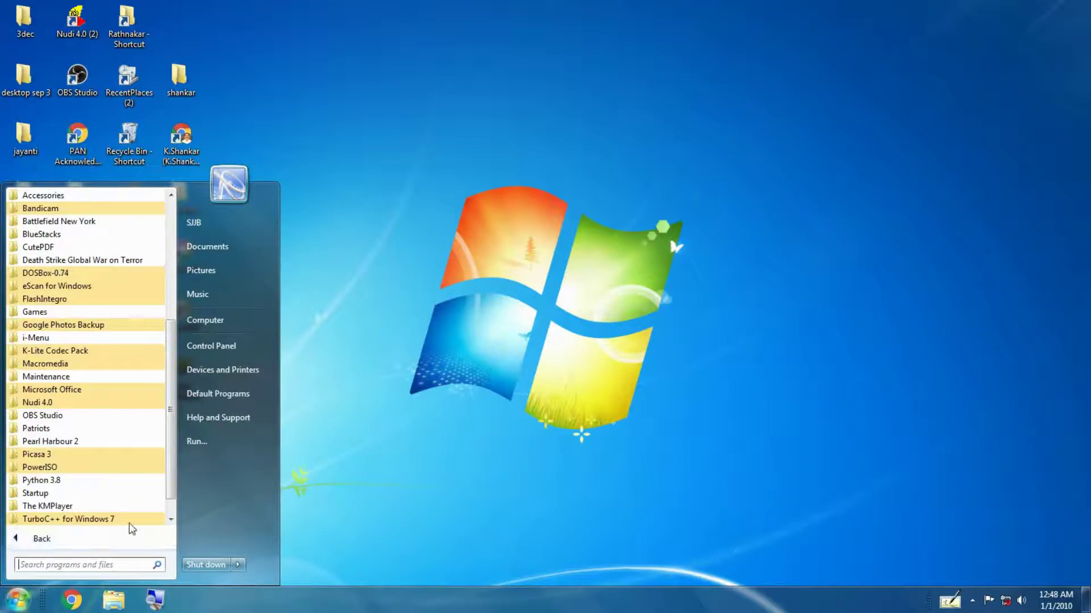
drag(172, 482, 172, 486)
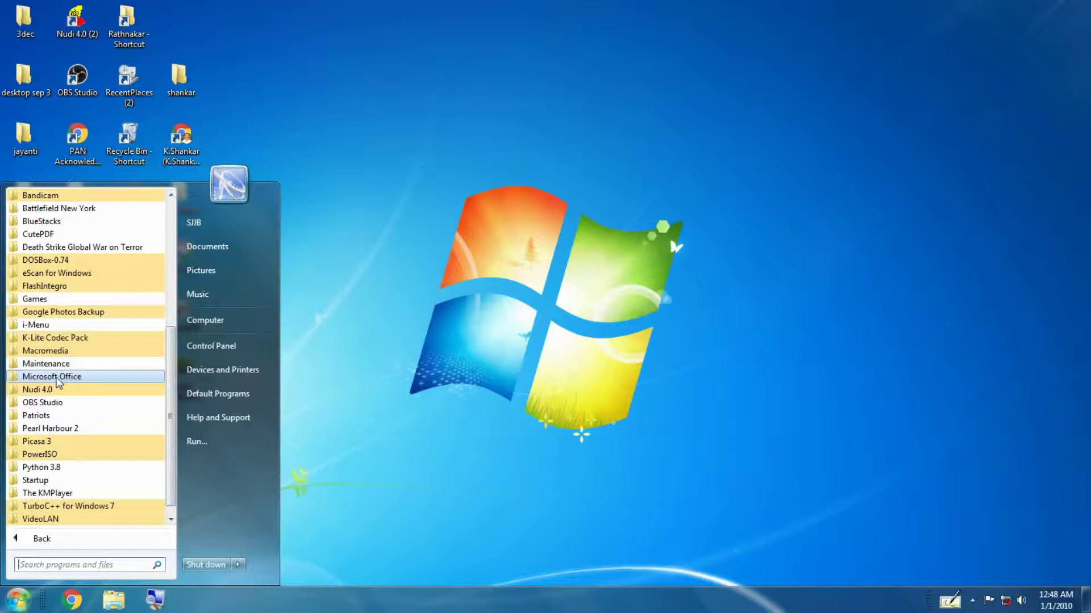
right_click(59, 382)
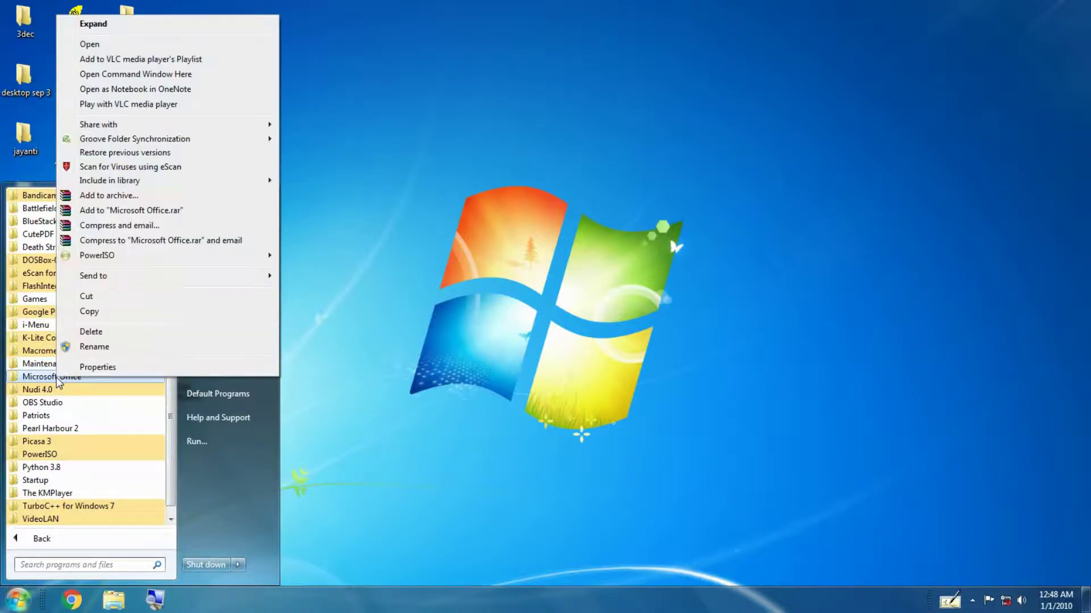
mouse_move(96, 278)
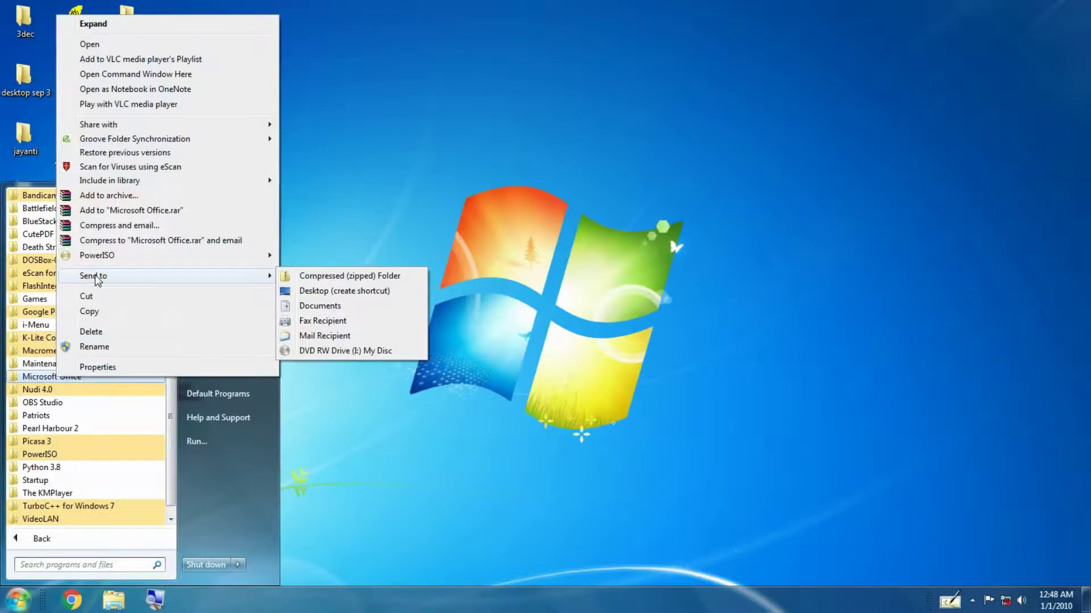
click(313, 293)
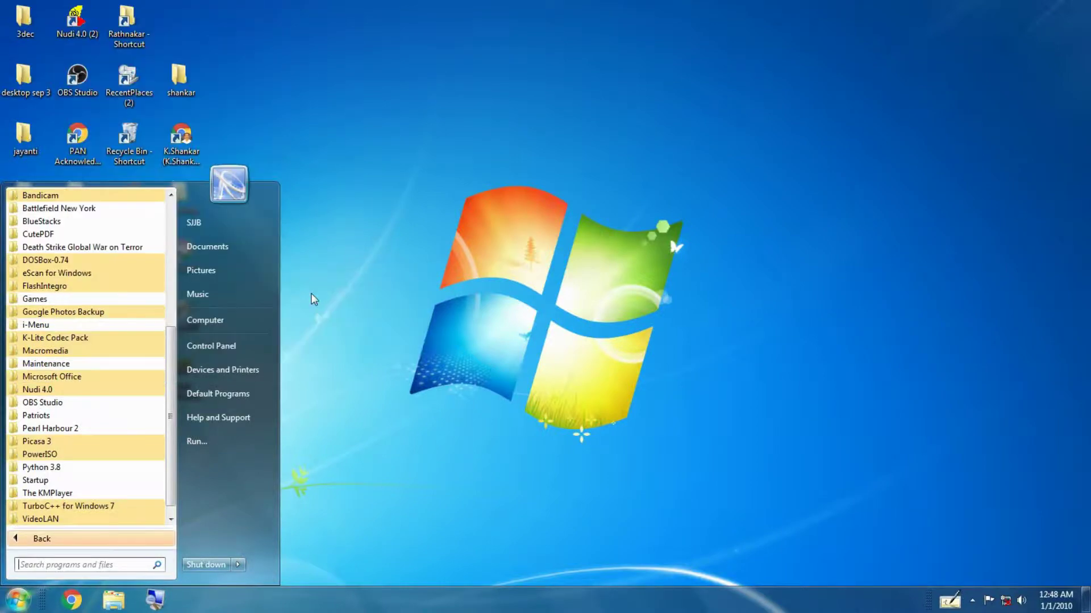
click(354, 294)
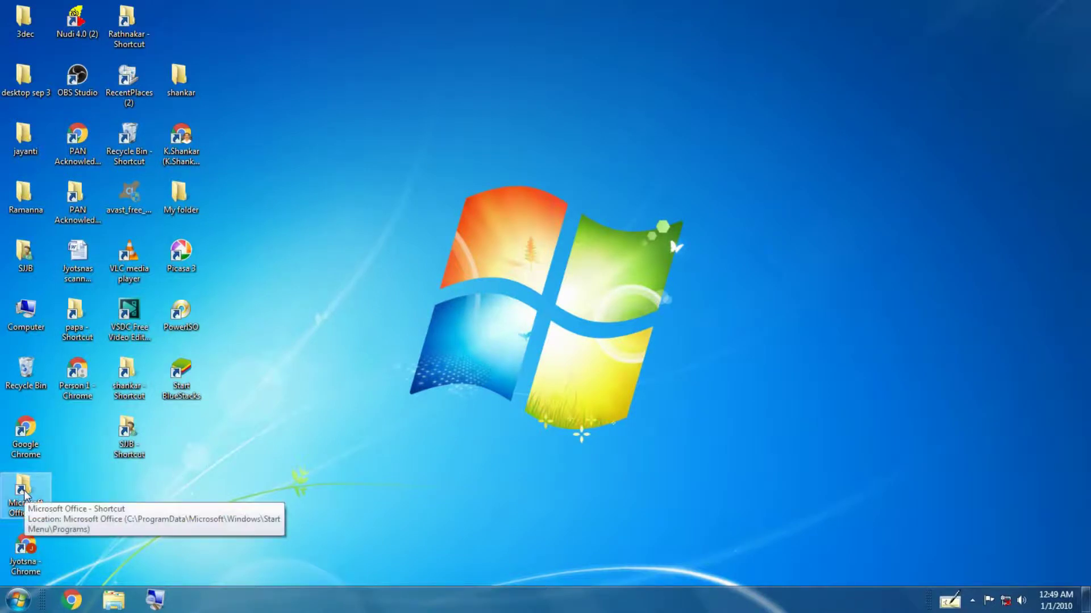
drag(24, 494, 435, 225)
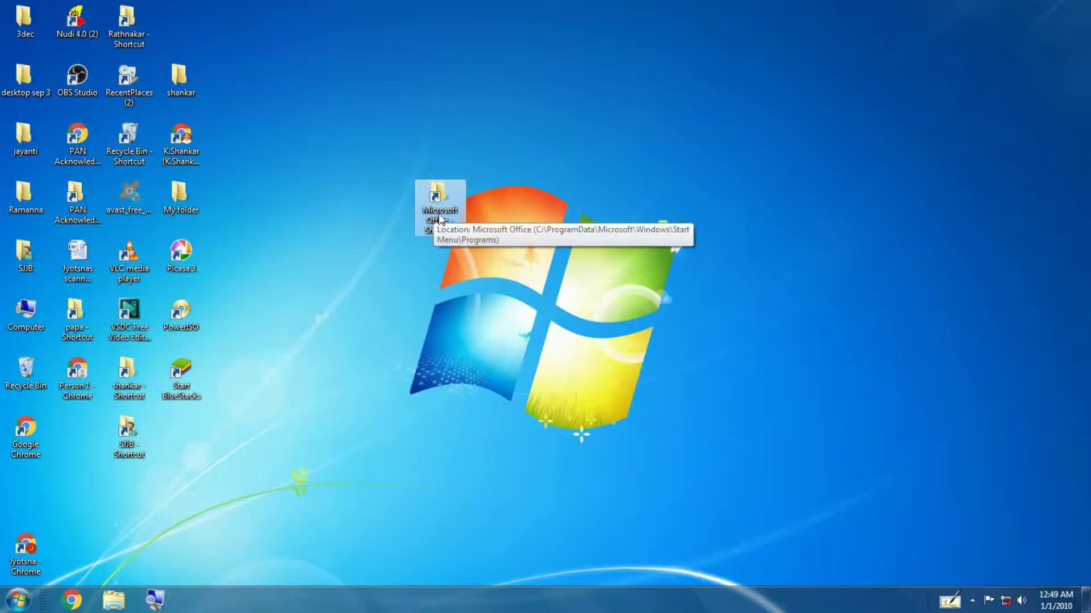